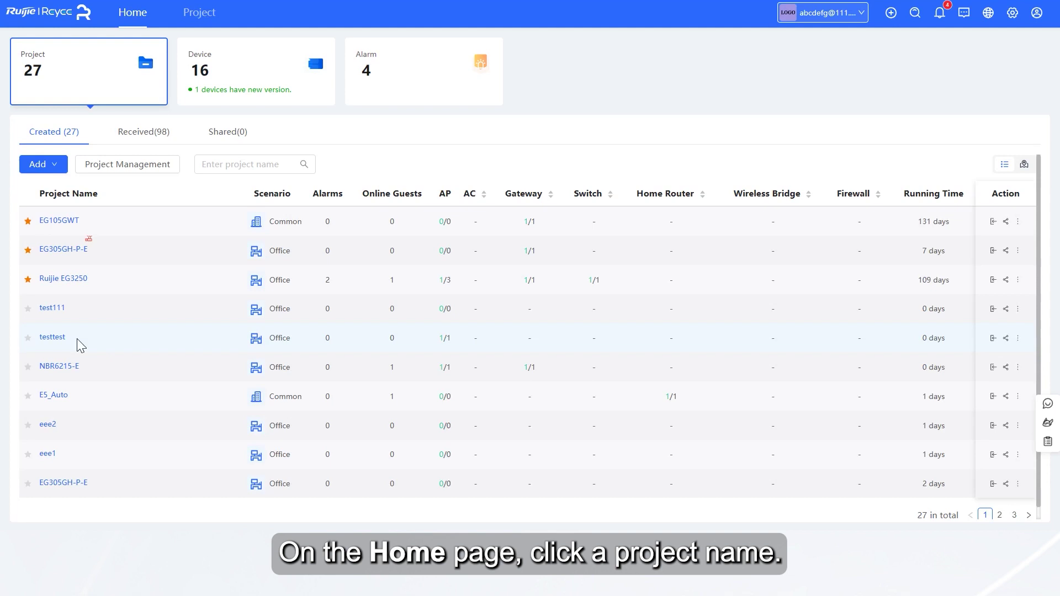
- Run Smart Detection on the testtest project and open its passed delivery report
{"action": "left_click", "coordinate": [55, 345]}
{"action": "mouse_move", "coordinate": [55, 428]}
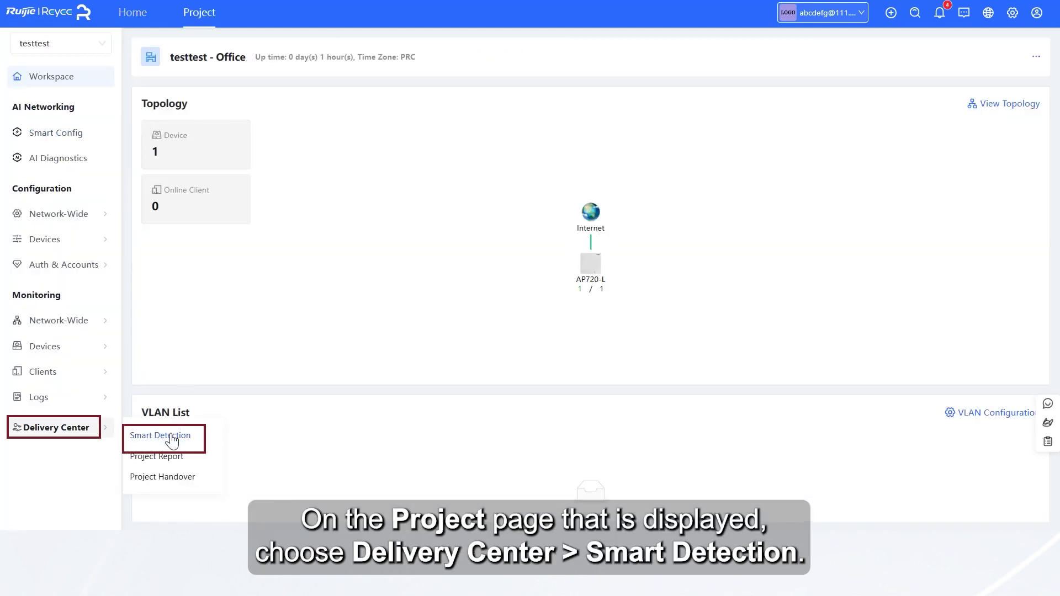
{"action": "left_click", "coordinate": [174, 437]}
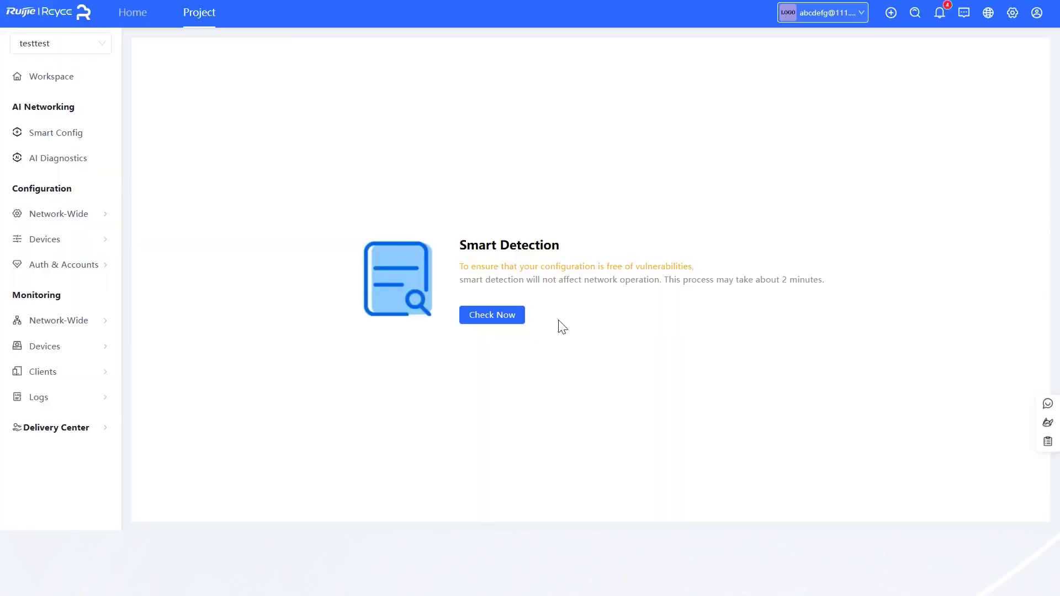
{"action": "left_click", "coordinate": [502, 323]}
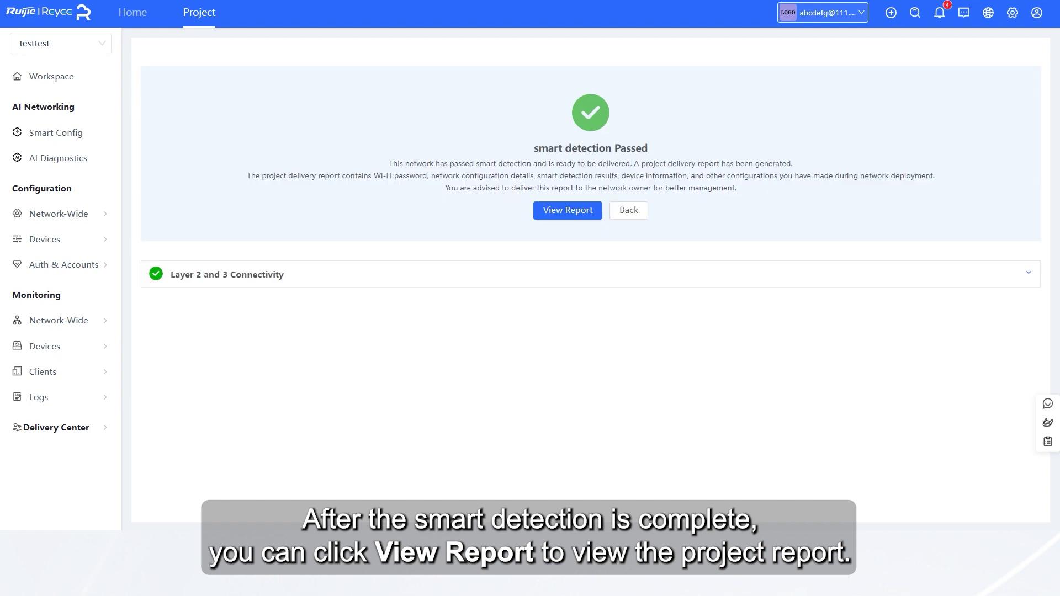
{"action": "left_click", "coordinate": [567, 222]}
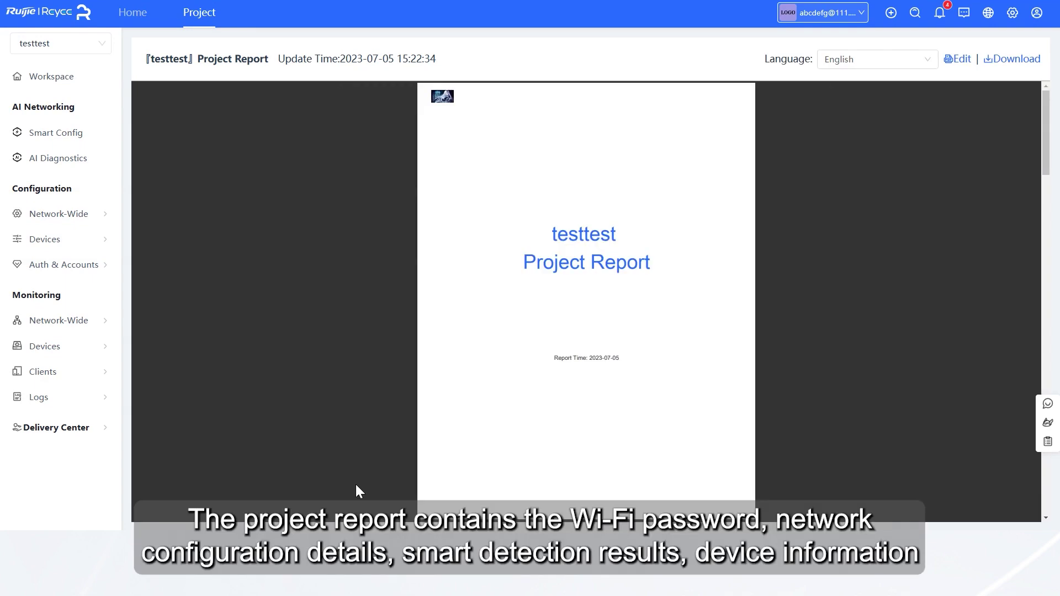
{"action": "scroll", "coordinate": [606, 394], "scroll_direction": "down", "scroll_amount": 3}
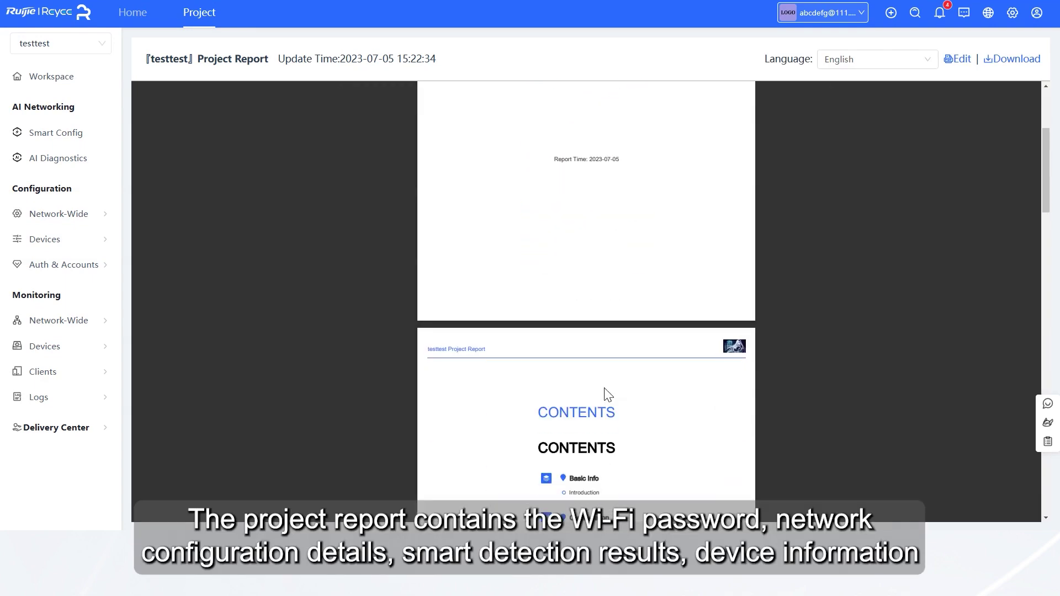
{"action": "scroll", "coordinate": [606, 395], "scroll_direction": "down", "scroll_amount": 3}
{"action": "scroll", "coordinate": [606, 395], "scroll_direction": "down", "scroll_amount": 2}
{"action": "scroll", "coordinate": [606, 394], "scroll_direction": "down", "scroll_amount": 3}
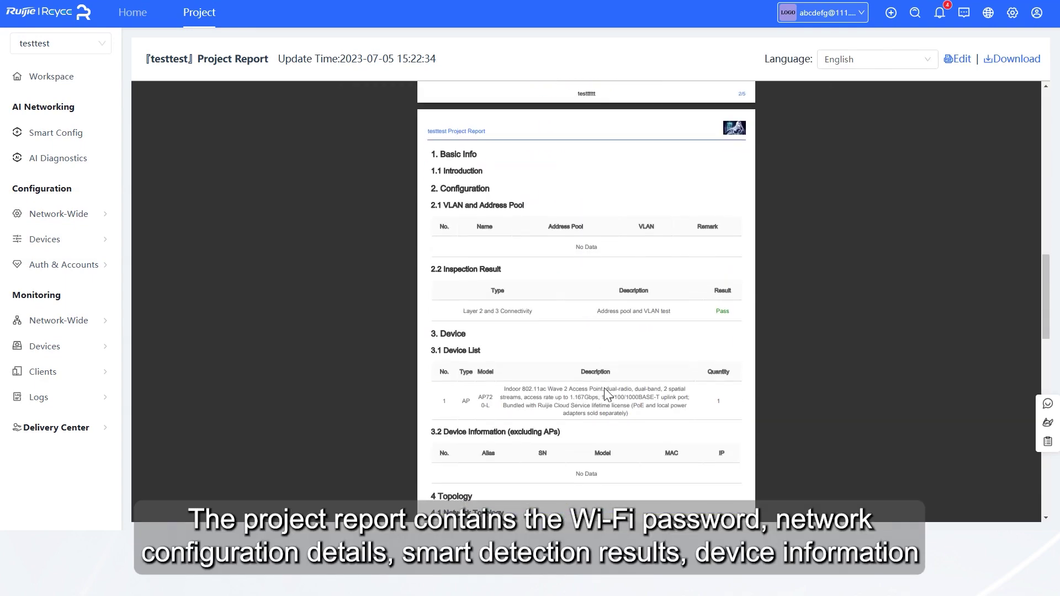
{"action": "scroll", "coordinate": [605, 394], "scroll_direction": "down", "scroll_amount": 4}
{"action": "scroll", "coordinate": [605, 394], "scroll_direction": "down", "scroll_amount": 2}
{"action": "scroll", "coordinate": [605, 394], "scroll_direction": "down", "scroll_amount": 3}
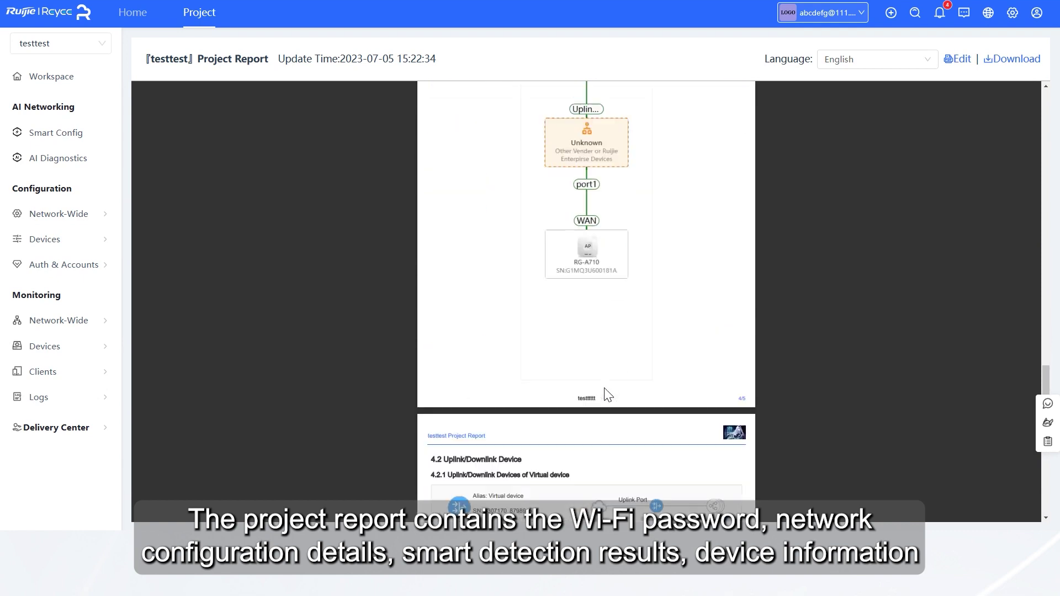
{"action": "scroll", "coordinate": [606, 395], "scroll_direction": "down", "scroll_amount": 2}
{"action": "scroll", "coordinate": [605, 394], "scroll_direction": "down", "scroll_amount": 3}
{"action": "scroll", "coordinate": [606, 395], "scroll_direction": "down", "scroll_amount": 1}
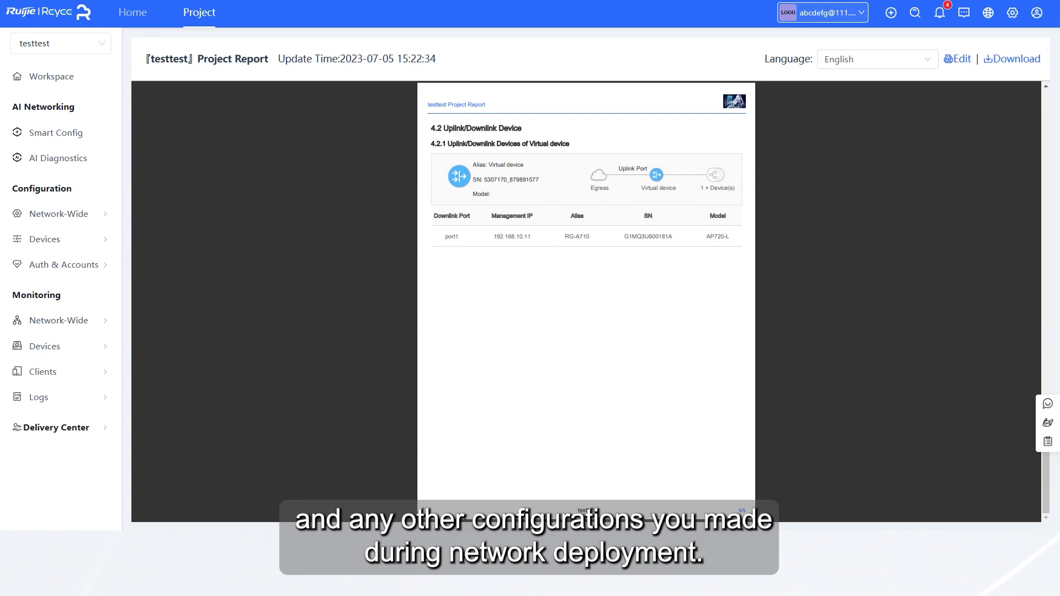
- After reviewing the report pages, bring up the report's language list
{"action": "left_click", "coordinate": [928, 63]}
{"action": "scroll", "coordinate": [907, 122], "scroll_direction": "down", "scroll_amount": 1}
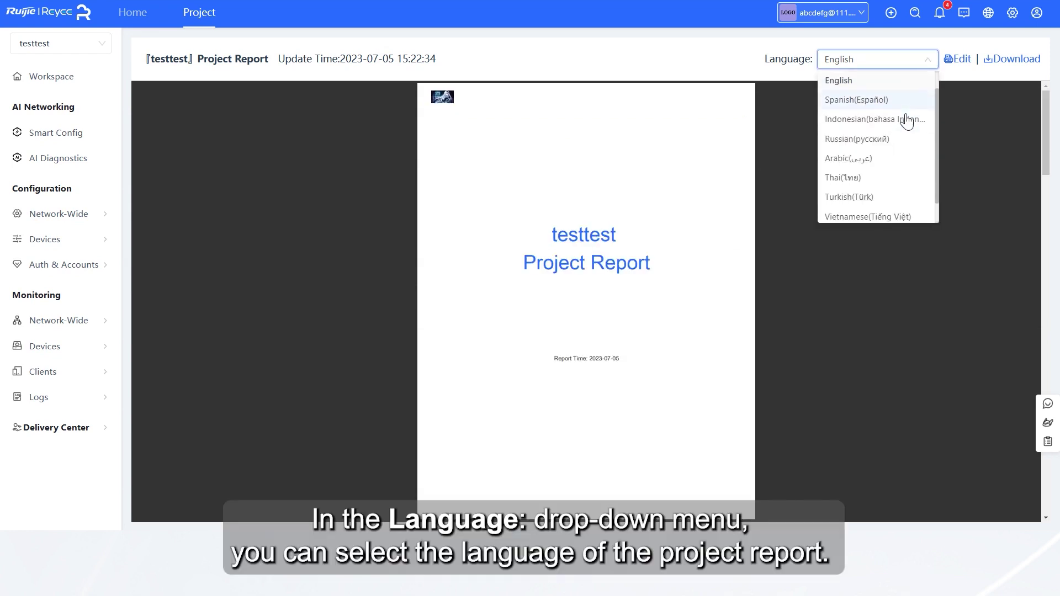
{"action": "scroll", "coordinate": [907, 122], "scroll_direction": "down", "scroll_amount": 1}
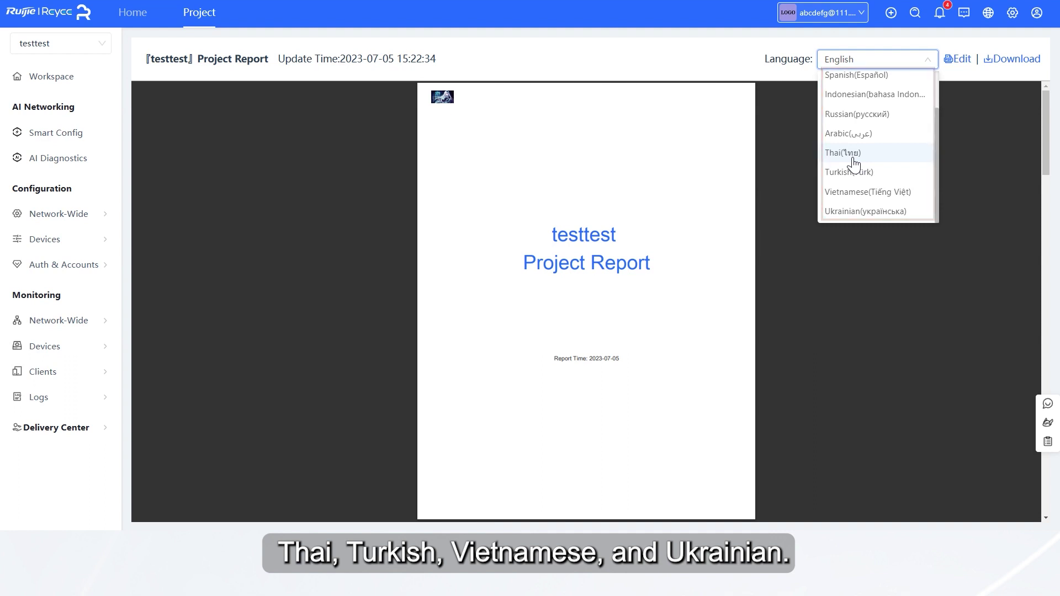
- Translate the report into Thai, then switch the report into its edit form
{"action": "left_click", "coordinate": [854, 162]}
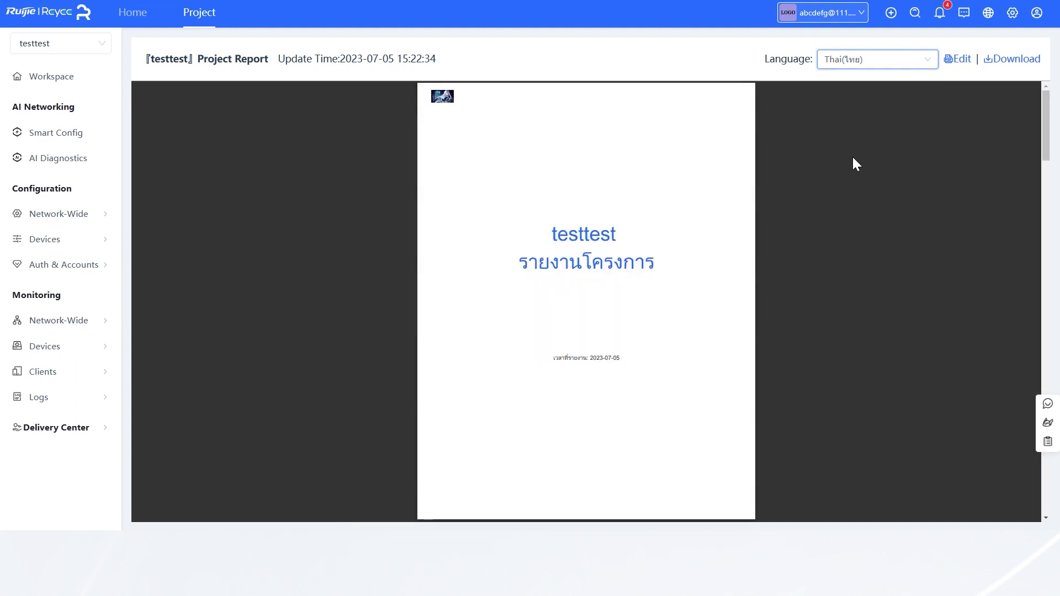
{"action": "scroll", "coordinate": [853, 158], "scroll_direction": "down", "scroll_amount": 2}
{"action": "scroll", "coordinate": [854, 158], "scroll_direction": "down", "scroll_amount": 2}
{"action": "scroll", "coordinate": [853, 158], "scroll_direction": "down", "scroll_amount": 2}
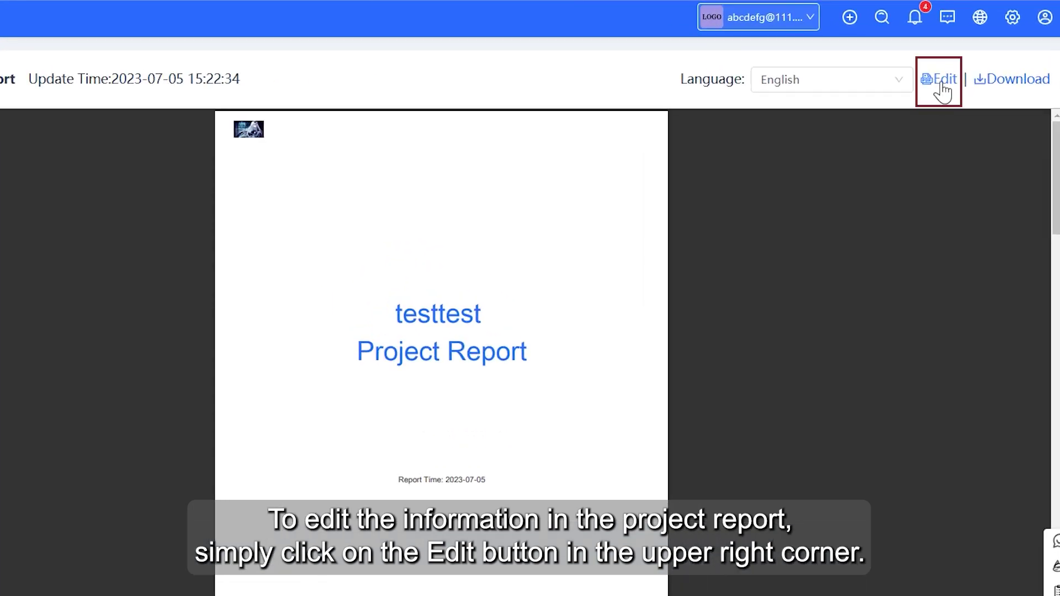
{"action": "left_click", "coordinate": [959, 59]}
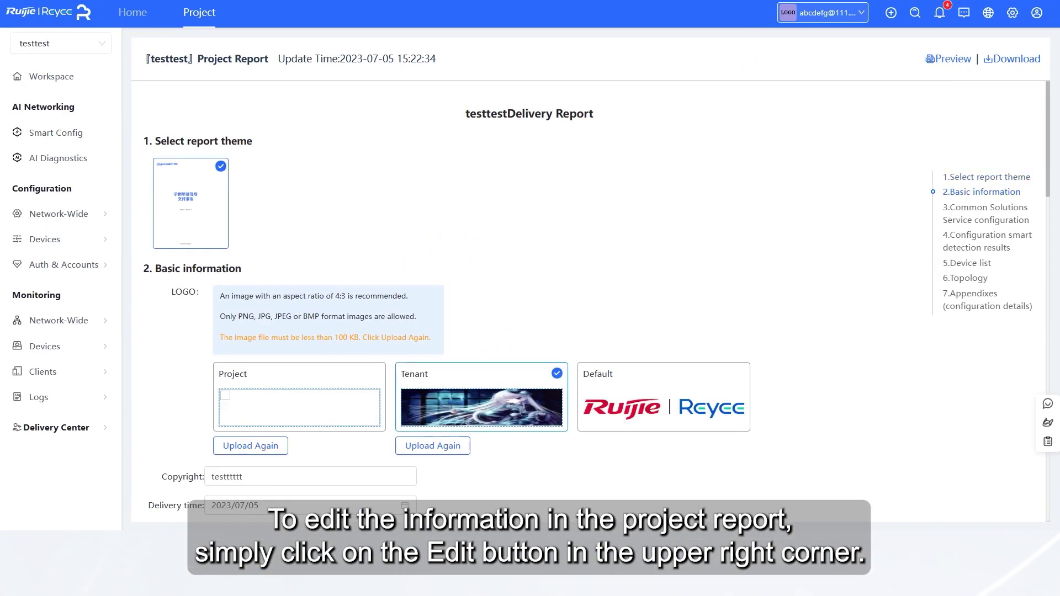
{"action": "scroll", "coordinate": [613, 298], "scroll_direction": "down", "scroll_amount": 2}
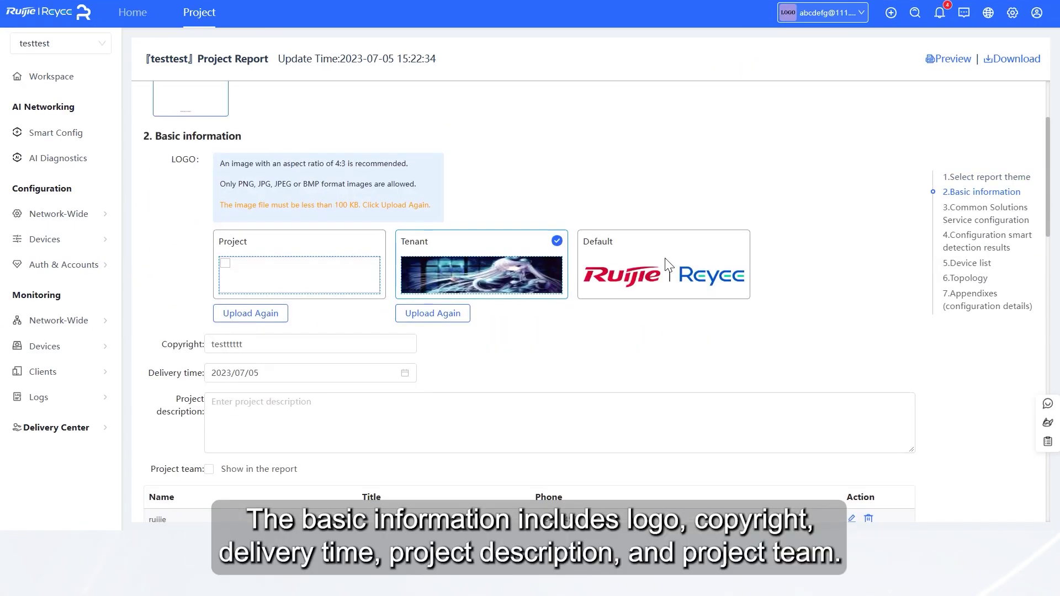
- Set the report logo to the Project logo card, after trying Default and Tenant
{"action": "left_click", "coordinate": [627, 267]}
{"action": "left_click", "coordinate": [514, 276]}
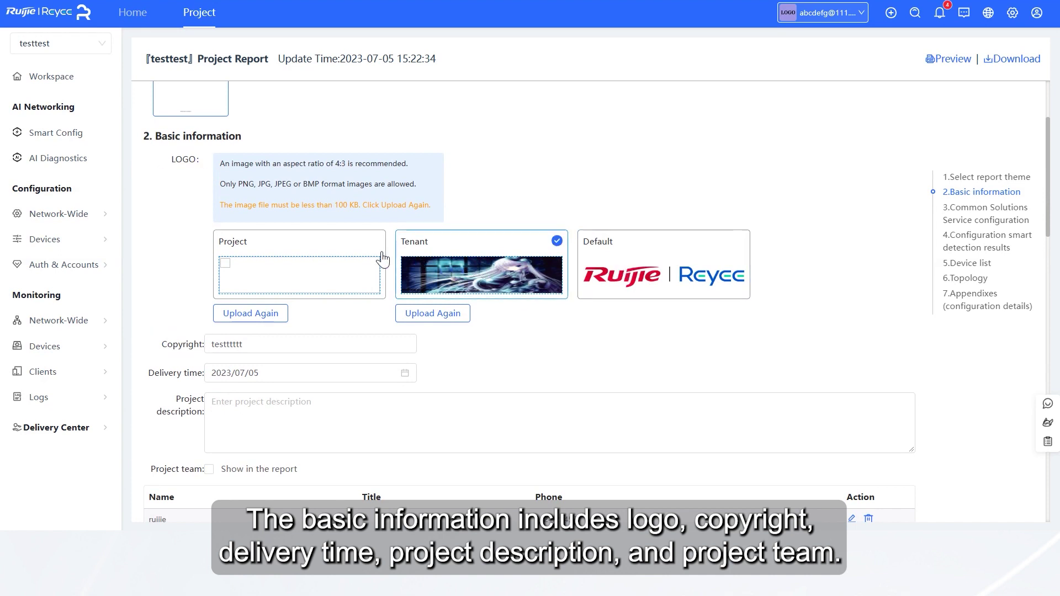
{"action": "left_click", "coordinate": [337, 261]}
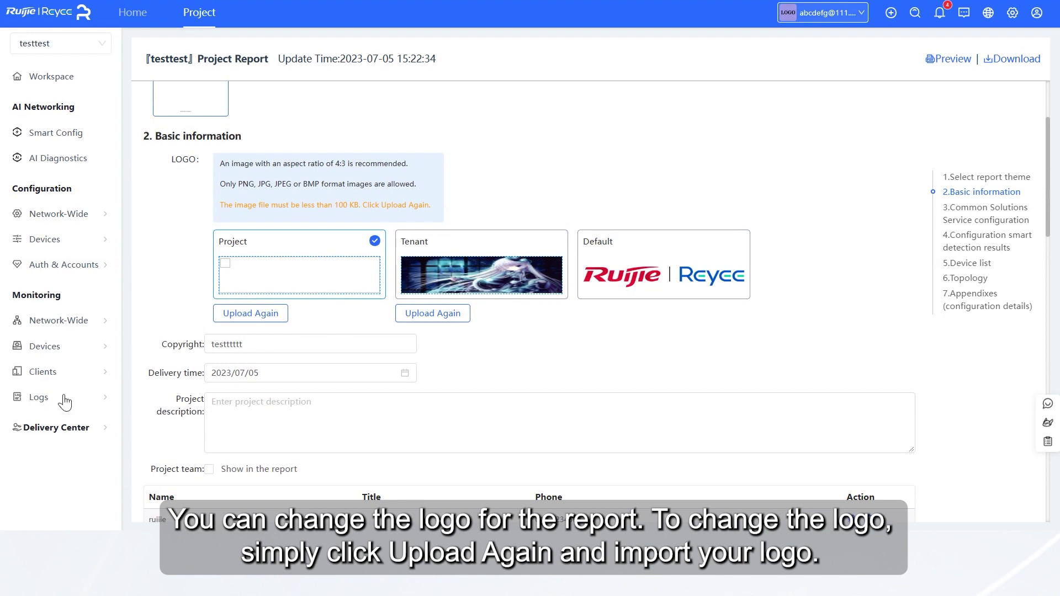
{"action": "scroll", "coordinate": [367, 210], "scroll_direction": "down", "scroll_amount": 3}
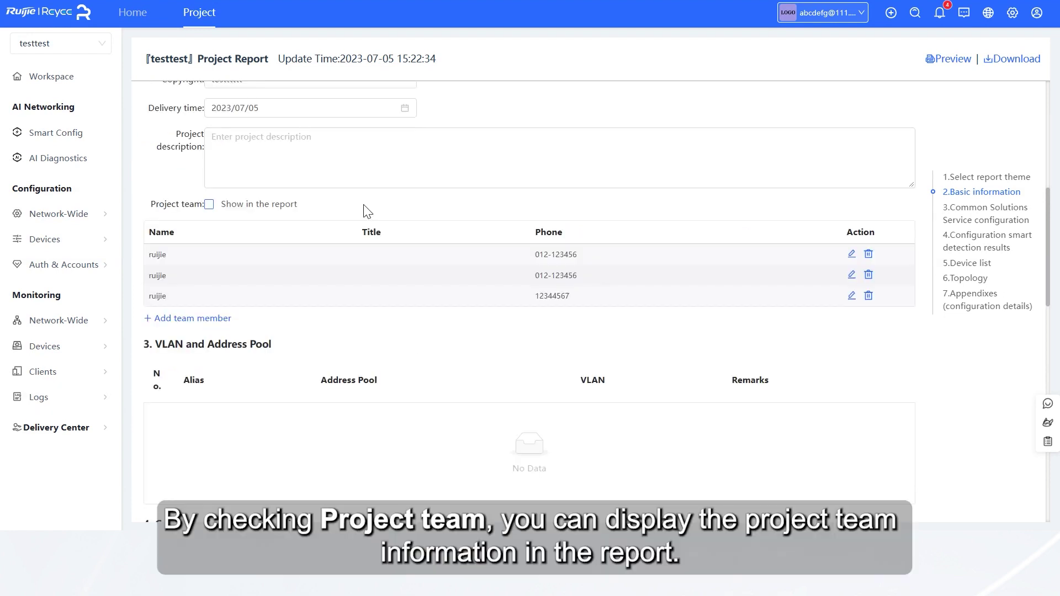
- Show the project team in the report and add a new member with name and phone
{"action": "left_click", "coordinate": [209, 205]}
{"action": "left_click", "coordinate": [210, 324]}
{"action": "type", "text": "ruijie"}
{"action": "left_click", "coordinate": [471, 274]}
{"action": "type", "text": "12345678"}
{"action": "left_click", "coordinate": [711, 341]}
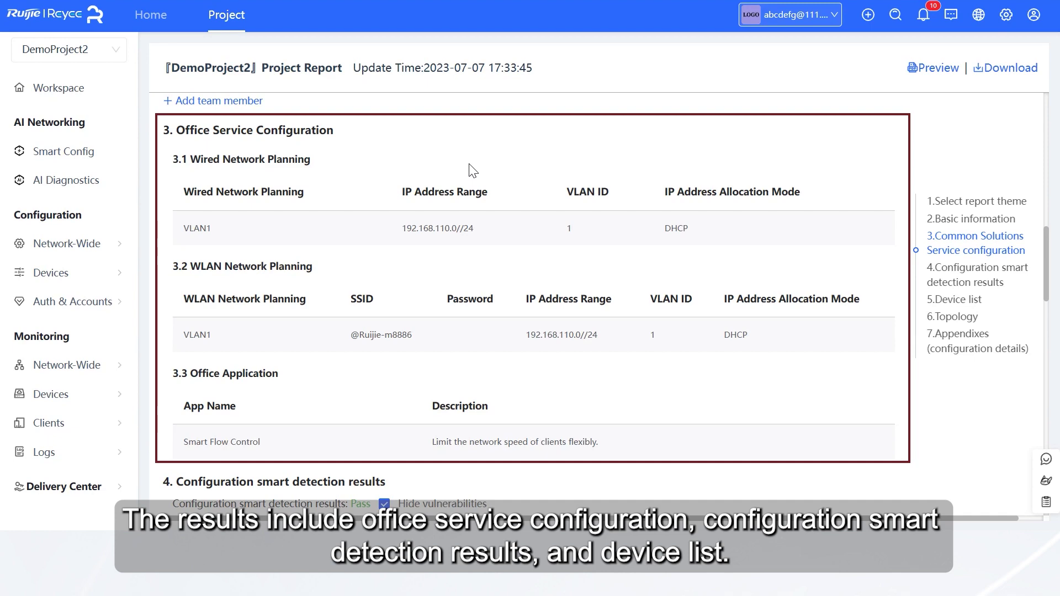
{"action": "scroll", "coordinate": [372, 170], "scroll_direction": "down", "scroll_amount": 4}
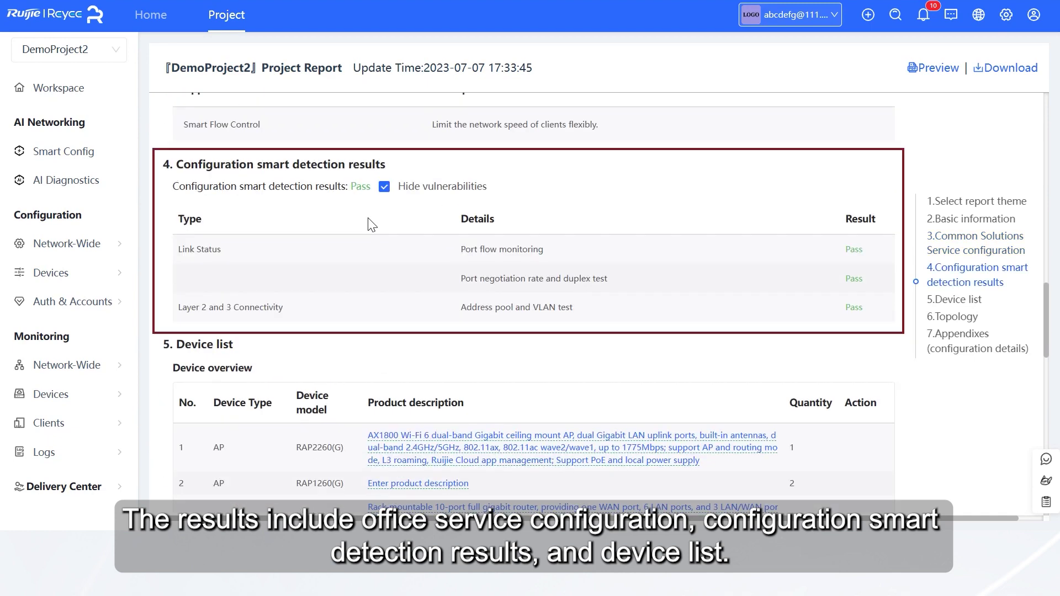
{"action": "scroll", "coordinate": [372, 225], "scroll_direction": "down", "scroll_amount": 2}
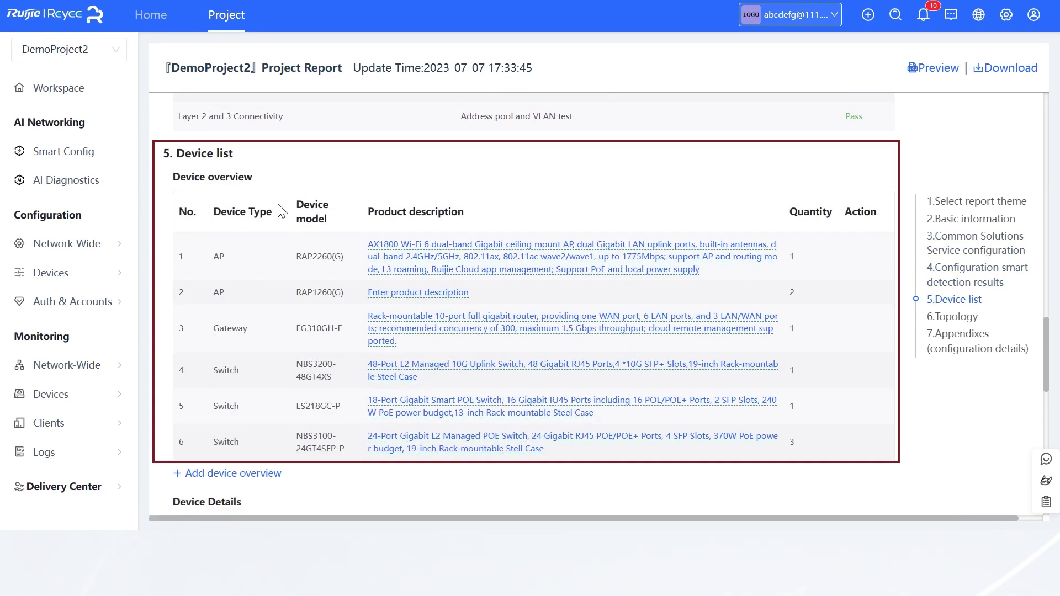
{"action": "scroll", "coordinate": [282, 211], "scroll_direction": "down", "scroll_amount": 3}
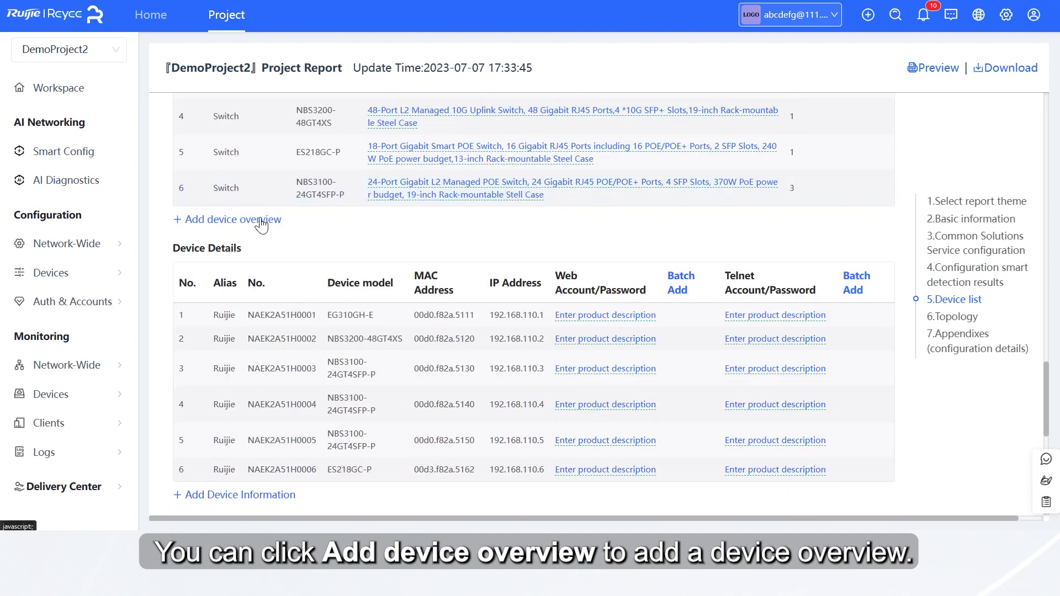
- Open and dismiss the Add device overview and Add Device Information forms without adding anything
{"action": "left_click", "coordinate": [262, 222]}
{"action": "left_click", "coordinate": [745, 98]}
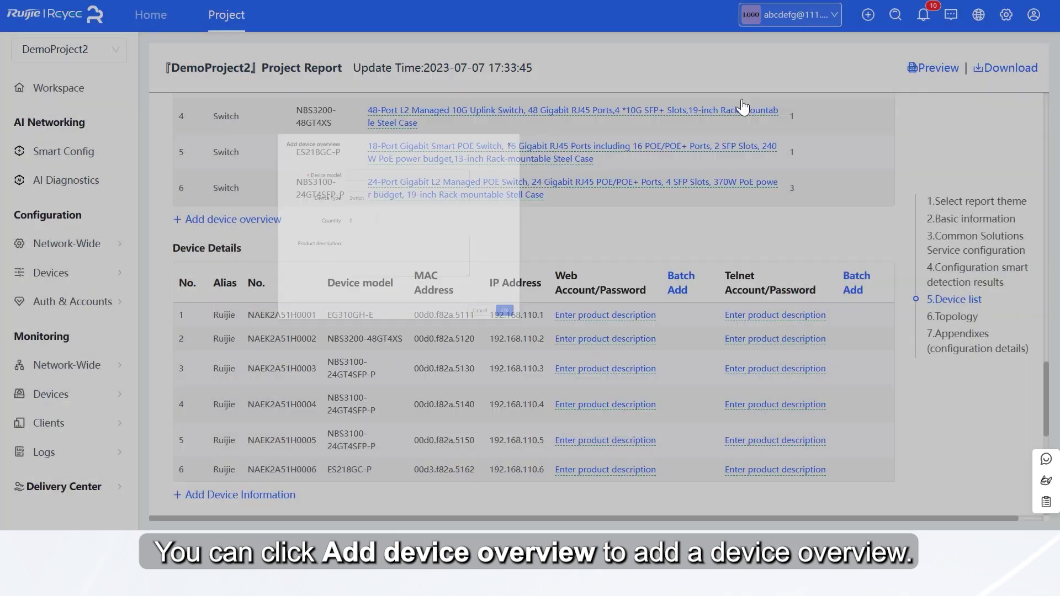
{"action": "scroll", "coordinate": [290, 473], "scroll_direction": "down", "scroll_amount": 1}
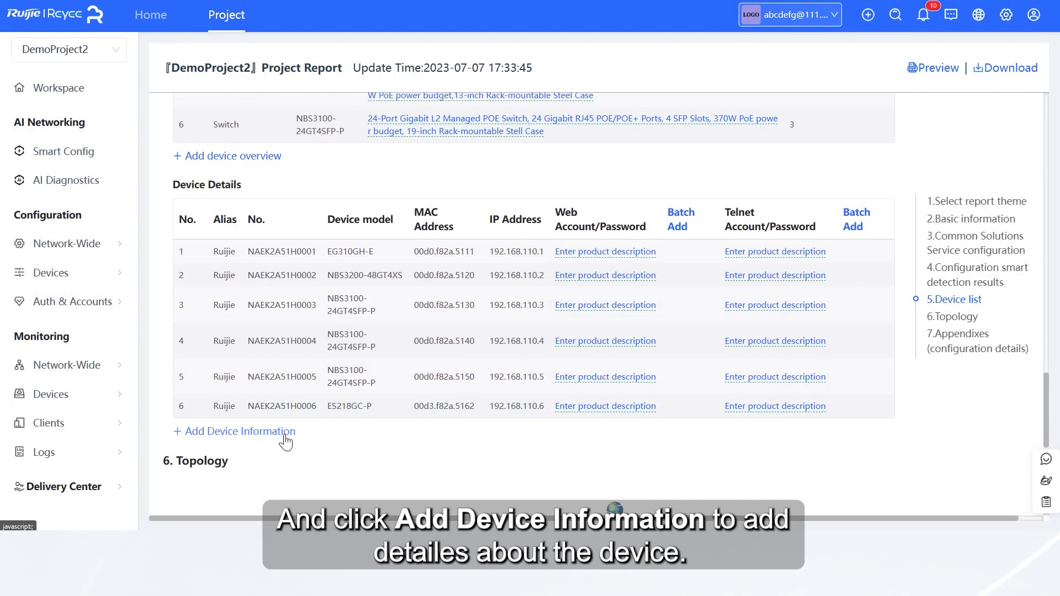
{"action": "left_click", "coordinate": [285, 432]}
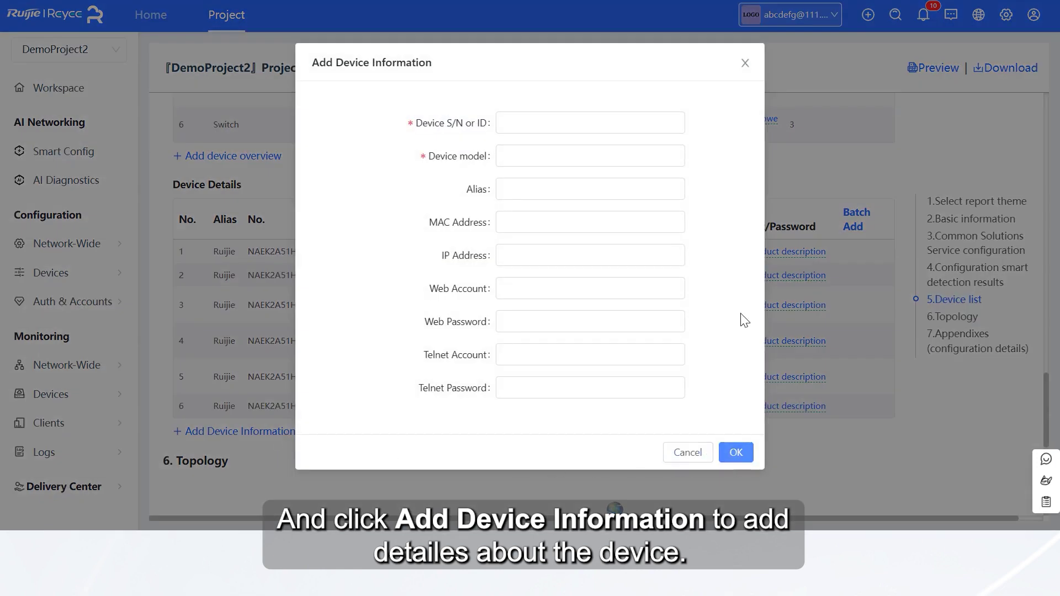
{"action": "left_click", "coordinate": [744, 62]}
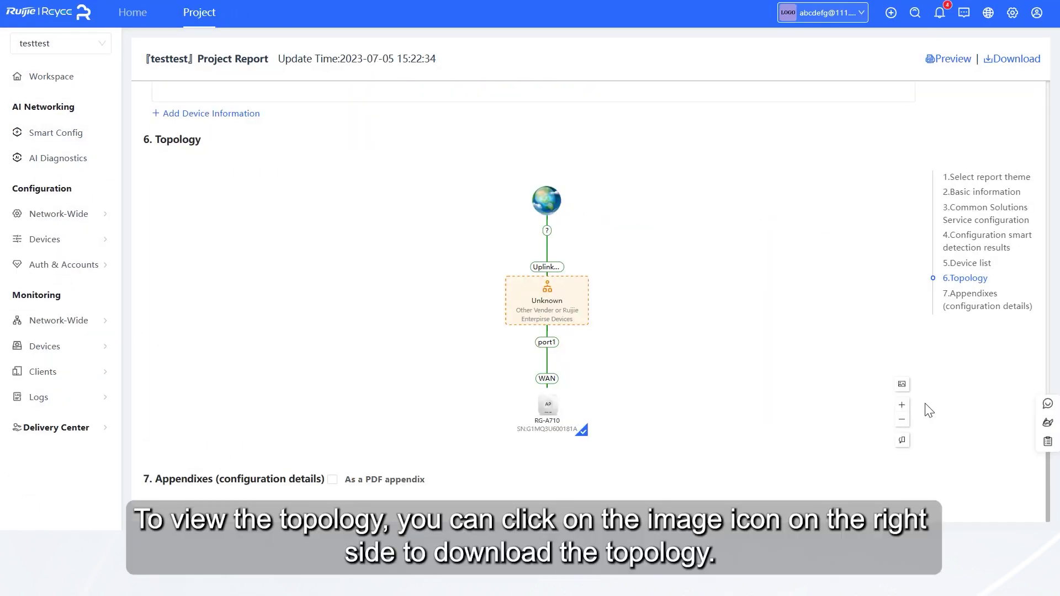
- Zoom the topology in and out, toggle its horizontal/vertical layout, then regenerate the preview
{"action": "left_click", "coordinate": [902, 405]}
{"action": "left_click", "coordinate": [901, 422]}
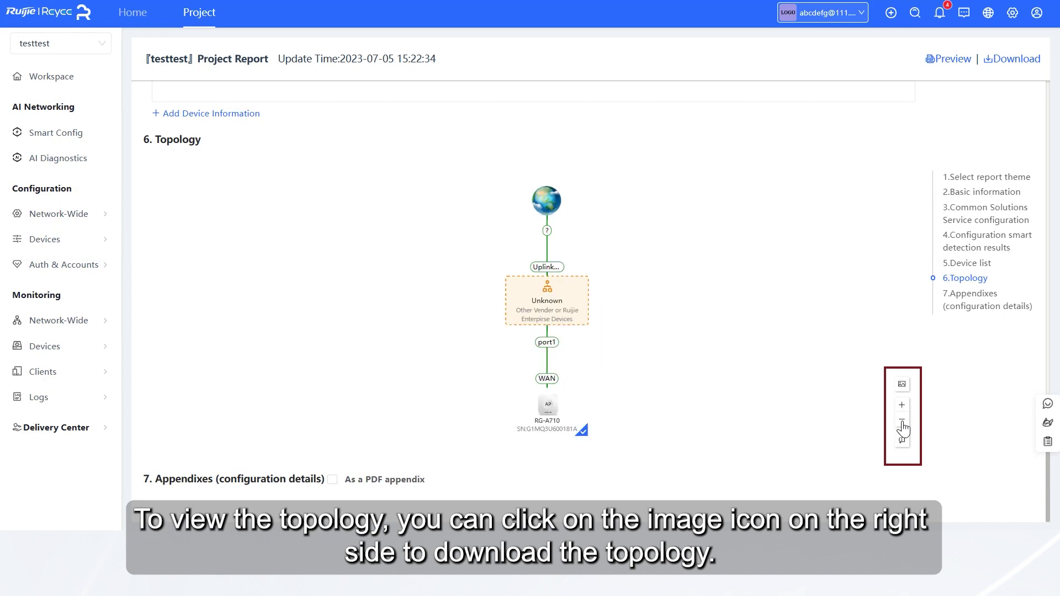
{"action": "left_click", "coordinate": [904, 441]}
{"action": "left_click", "coordinate": [904, 442]}
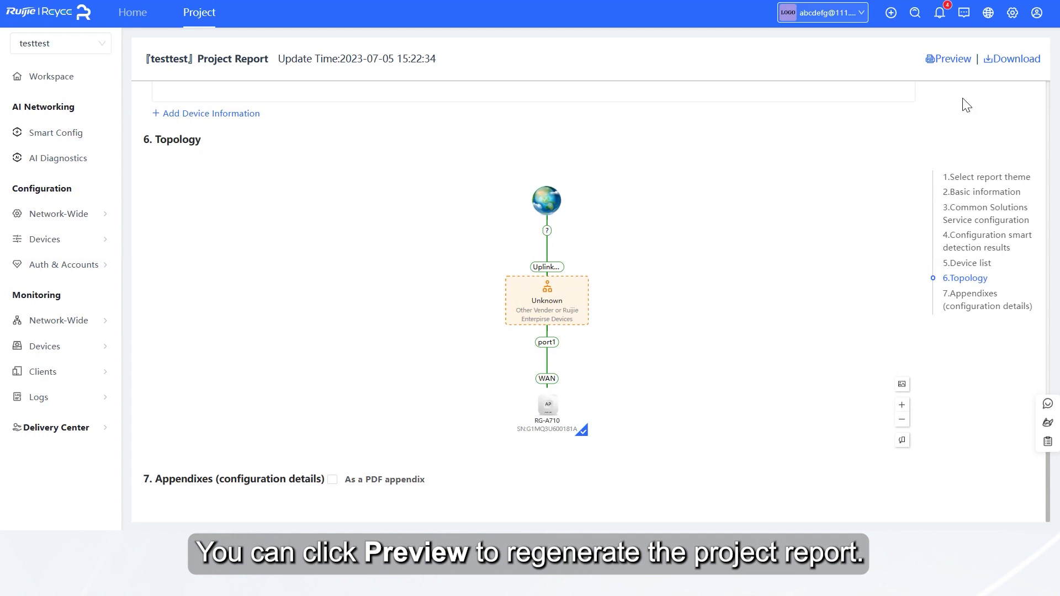
{"action": "left_click", "coordinate": [952, 58]}
{"action": "scroll", "coordinate": [670, 389], "scroll_direction": "down", "scroll_amount": 1}
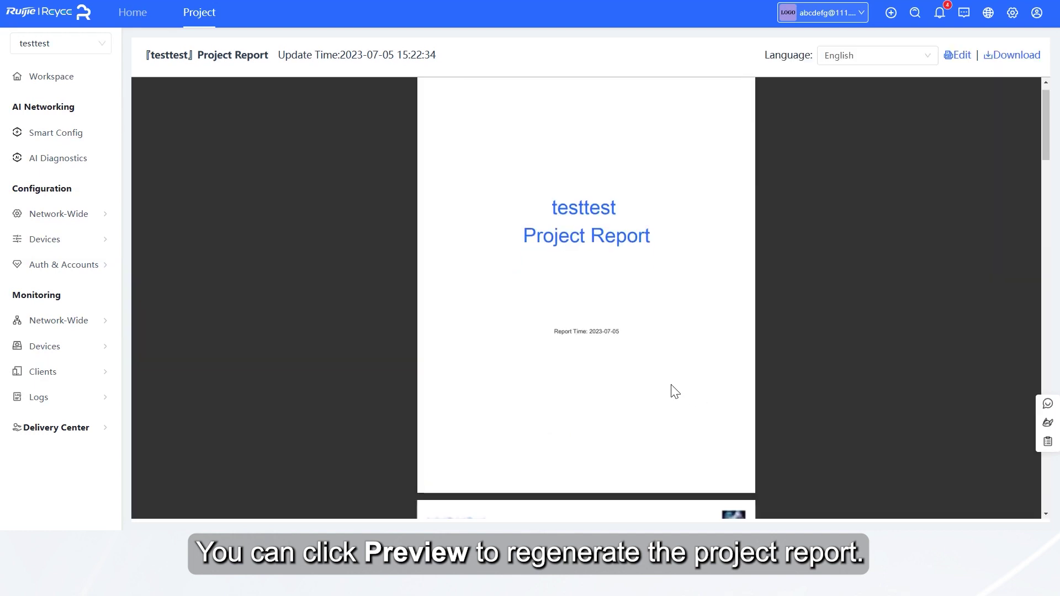
{"action": "scroll", "coordinate": [670, 390], "scroll_direction": "down", "scroll_amount": 5}
{"action": "scroll", "coordinate": [670, 389], "scroll_direction": "down", "scroll_amount": 2}
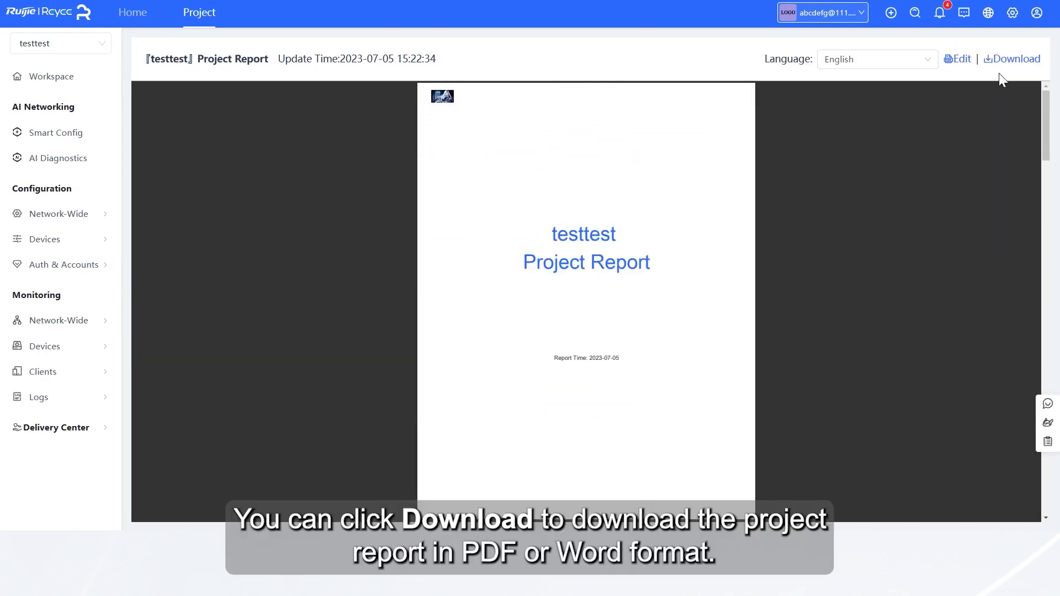
- Open the report's Download menu listing the PDF and Word formats
{"action": "left_click", "coordinate": [1003, 60]}
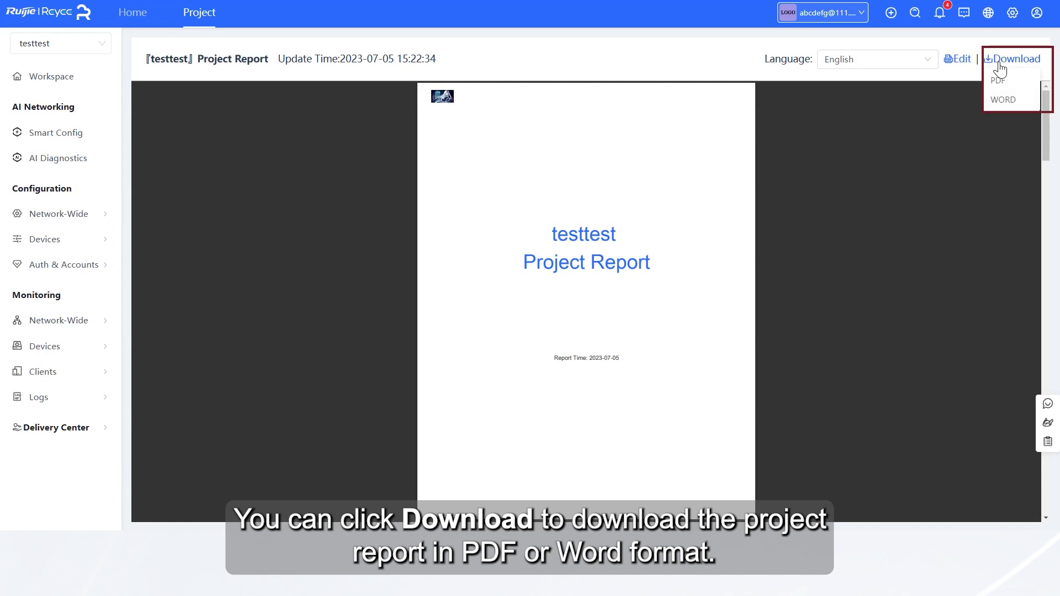